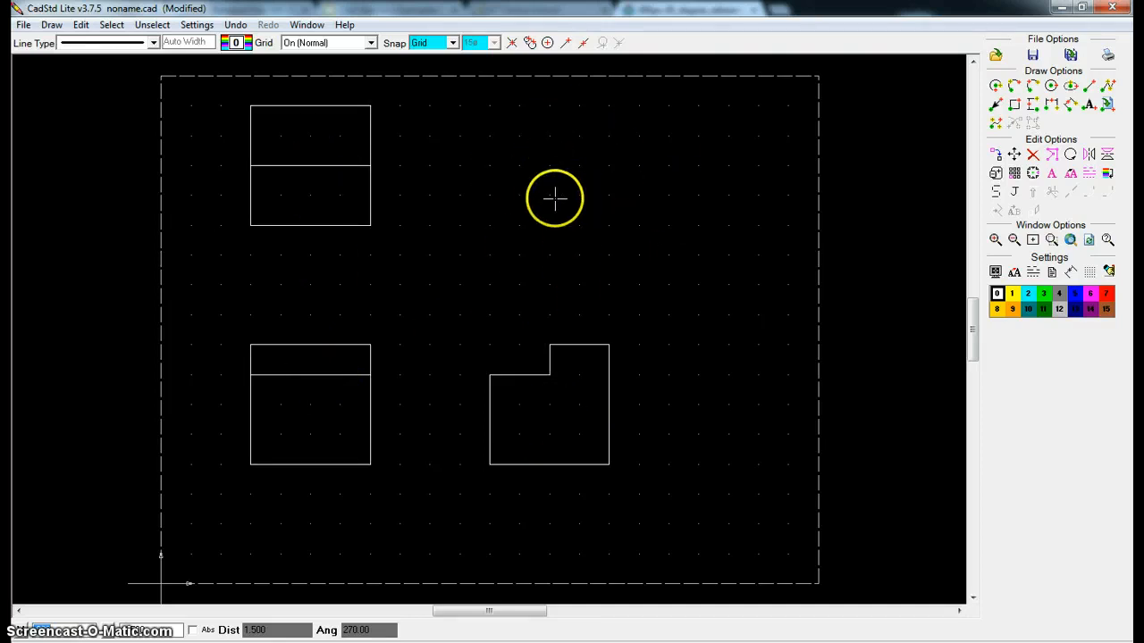
# Check the 30-degree reference angle diagram in the browser and return to the CadStd drawing
pyautogui.moveTo(137, 630)
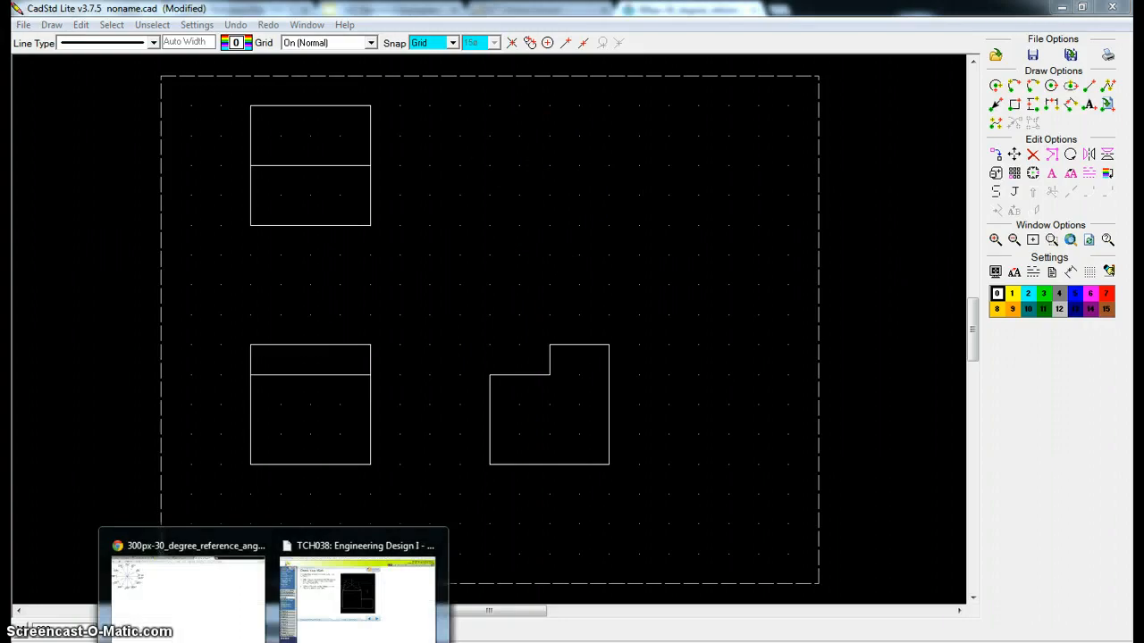
pyautogui.click(202, 601)
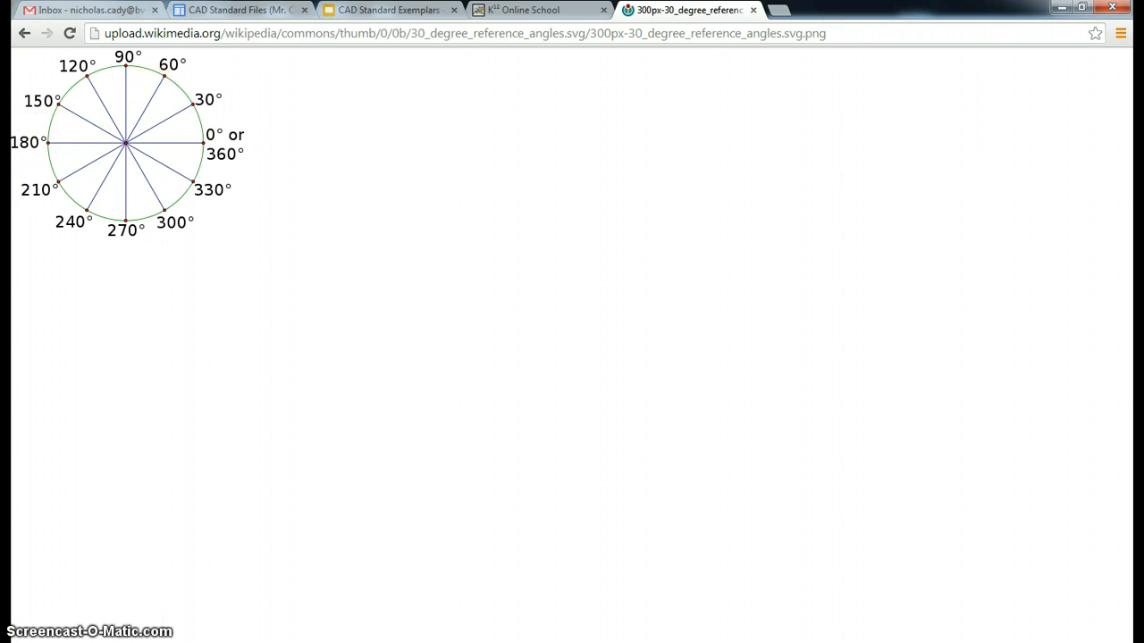
pyautogui.hotkey('alt', 'Tab')
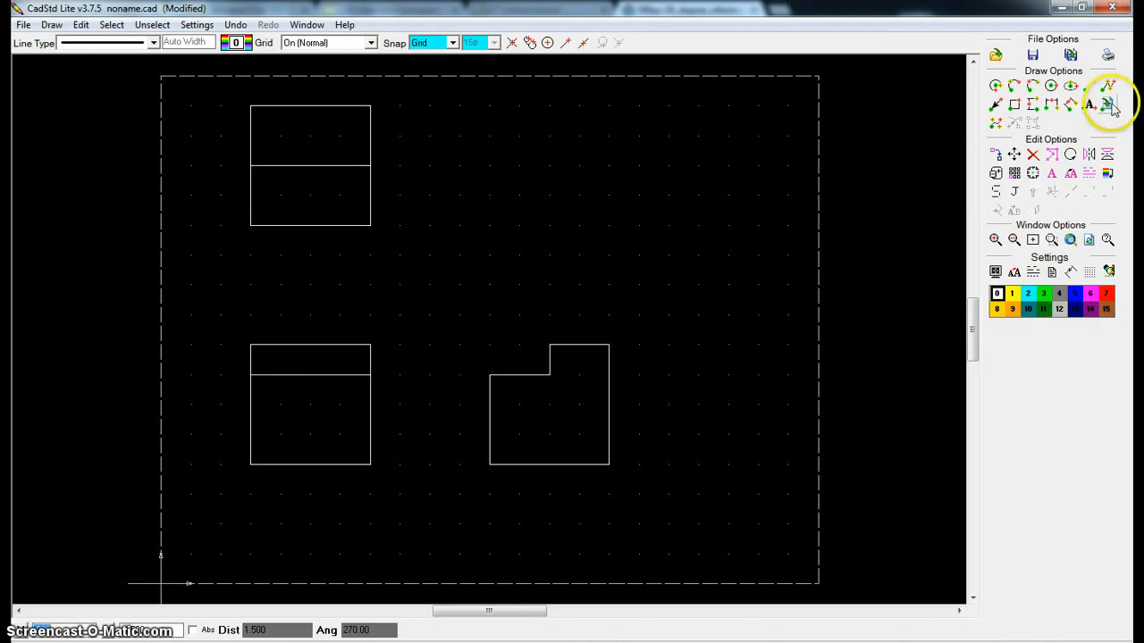
# Draw three connected lines in the empty space above the side view: 1.5 at 90°, 2 at -30° and 1.5 at -90°
pyautogui.click(1088, 86)
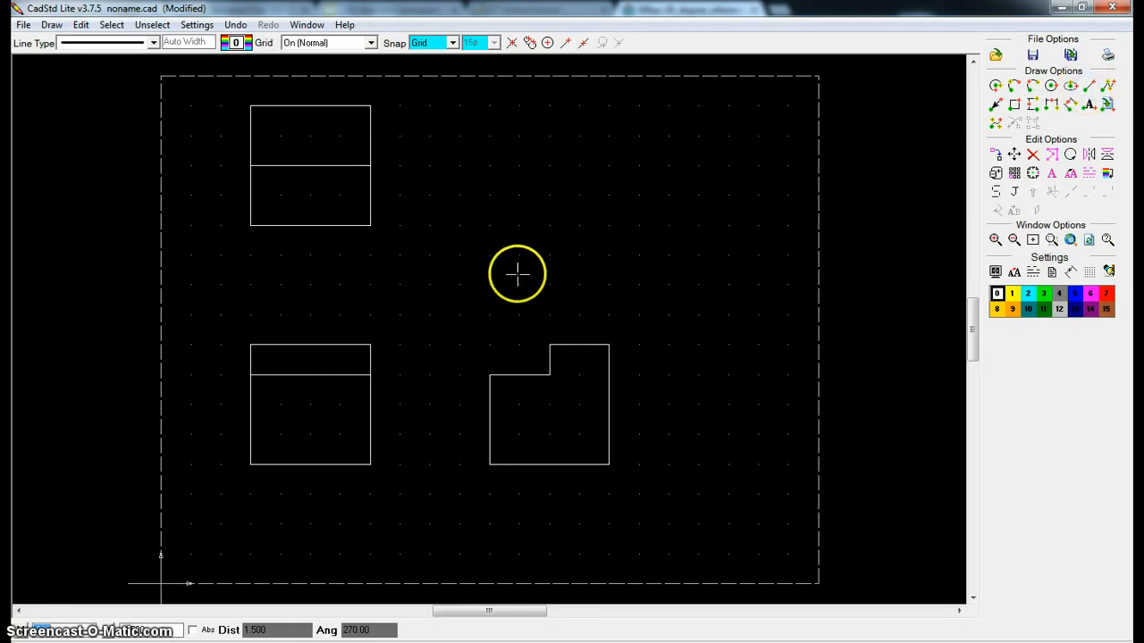
pyautogui.click(489, 283)
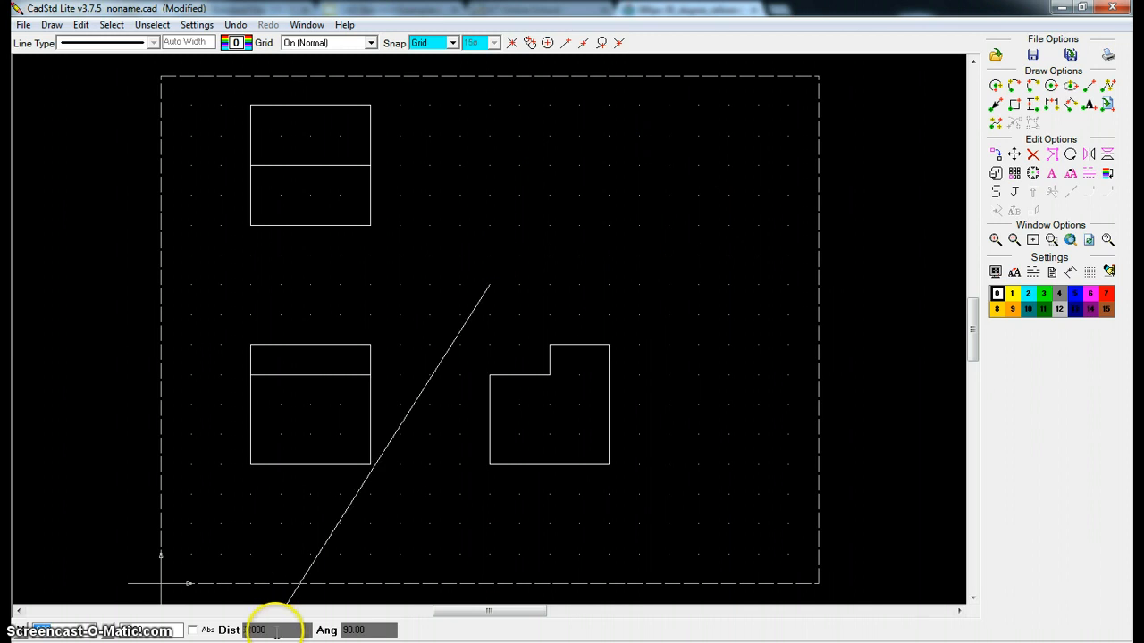
pyautogui.click(278, 629)
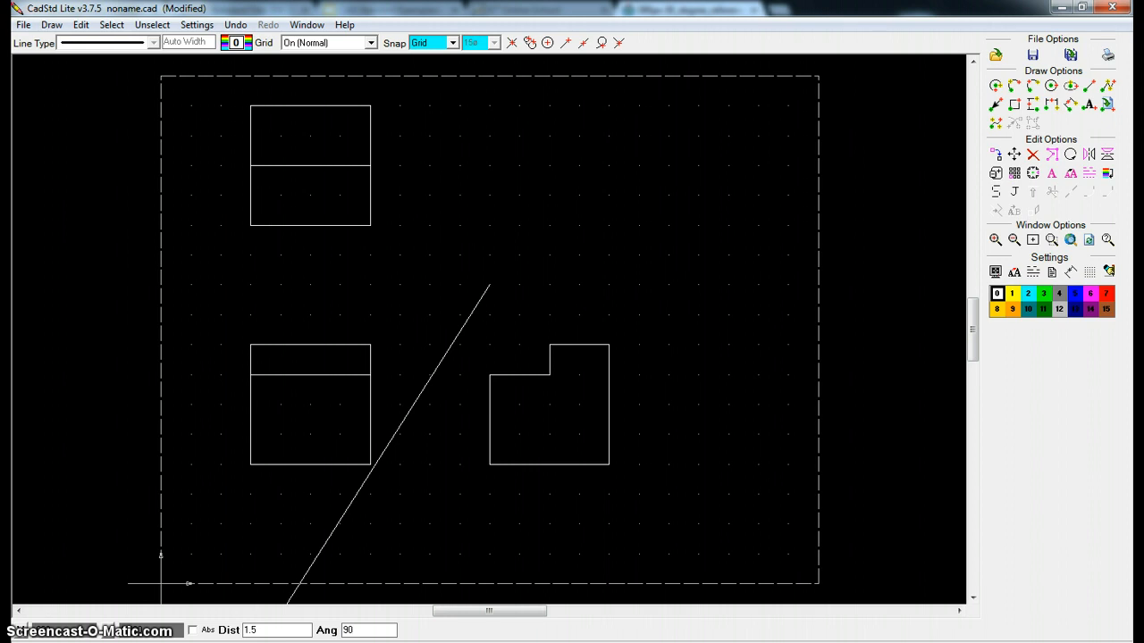
pyautogui.press('Return')
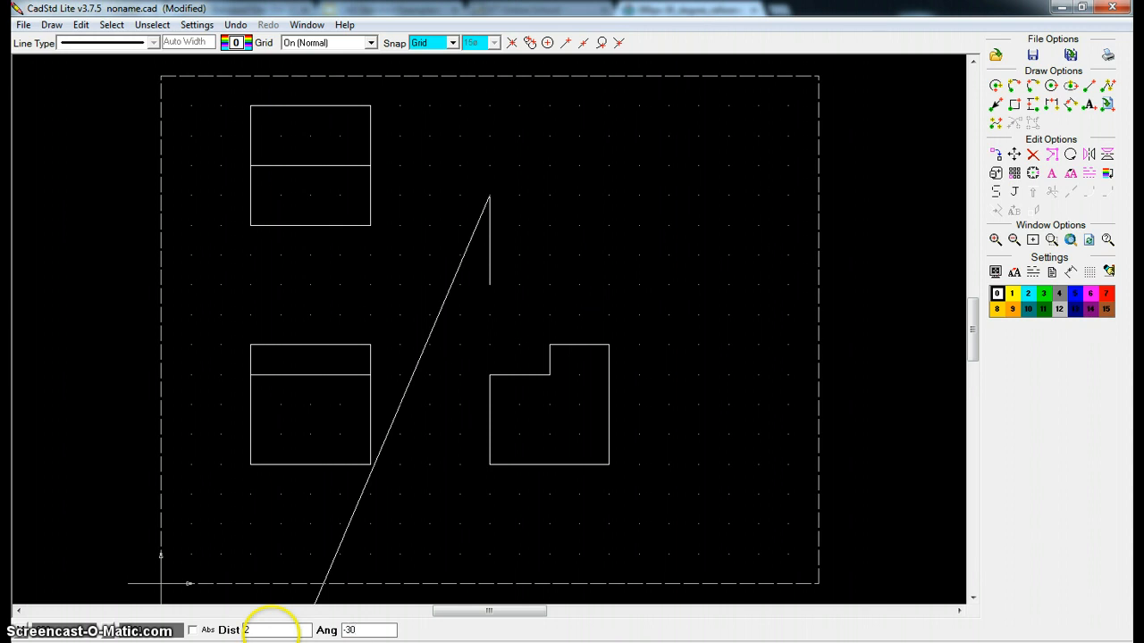
pyautogui.press('Return')
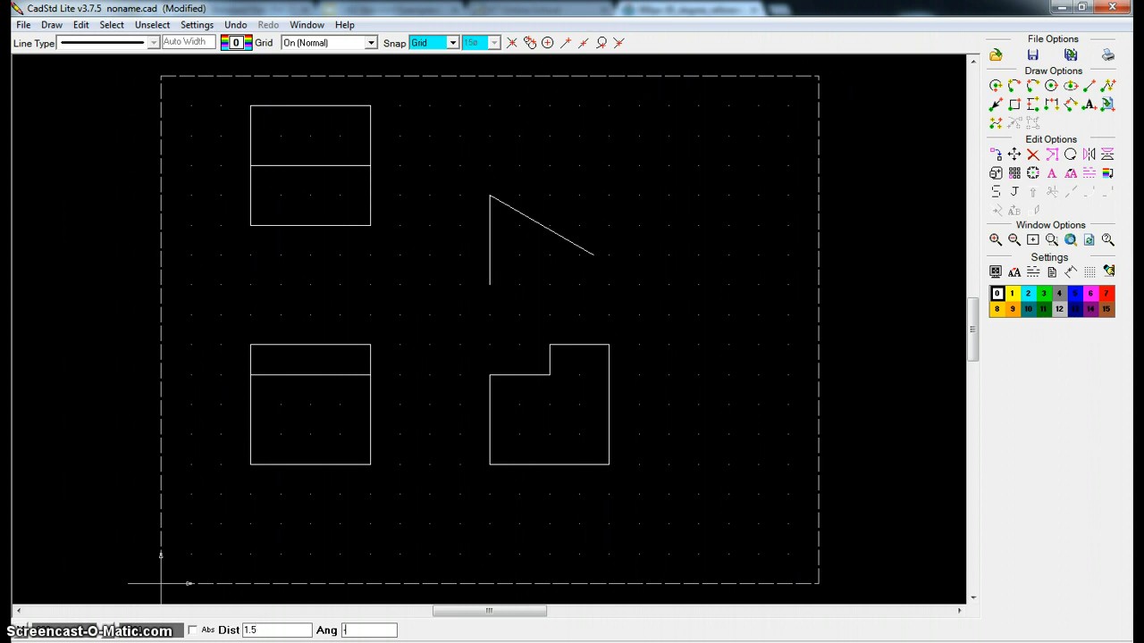
pyautogui.press('Return')
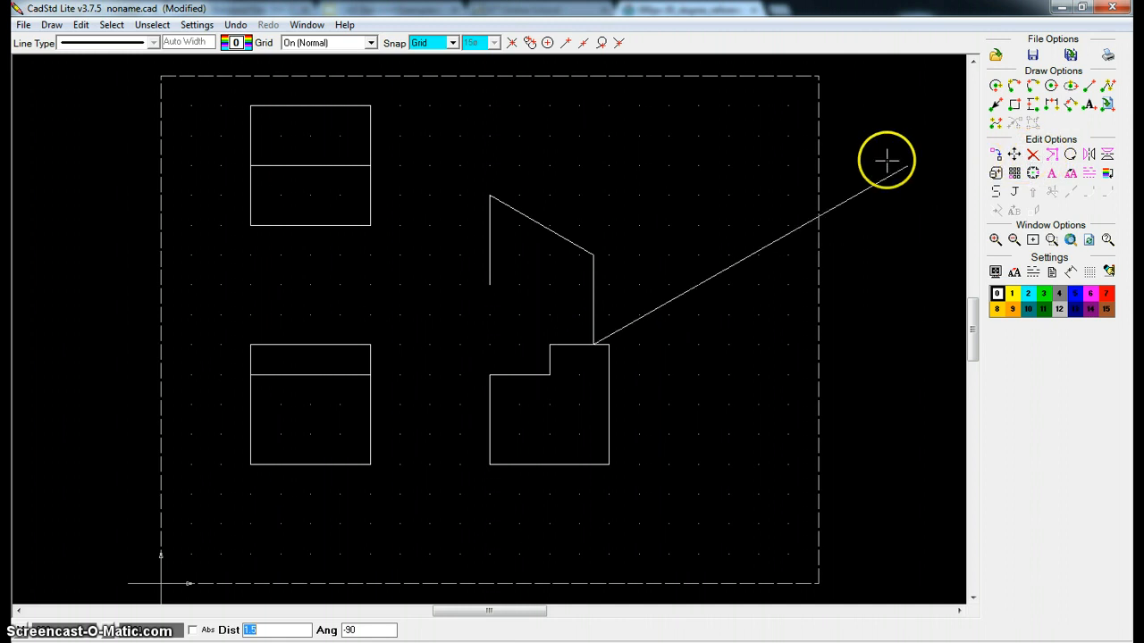
pyautogui.rightClick(761, 179)
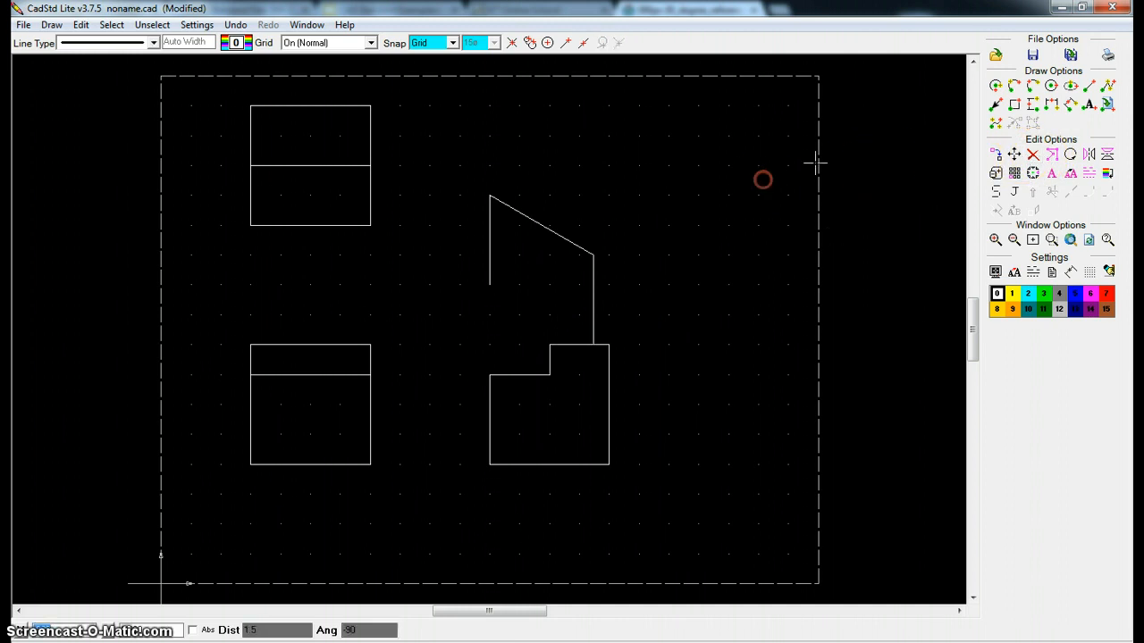
# Move the three connected lines up by 1 and back down by 0.5, clear of the side view
pyautogui.click(1019, 154)
pyautogui.moveTo(452, 163); pyautogui.dragTo(637, 344)
pyautogui.click(562, 243)
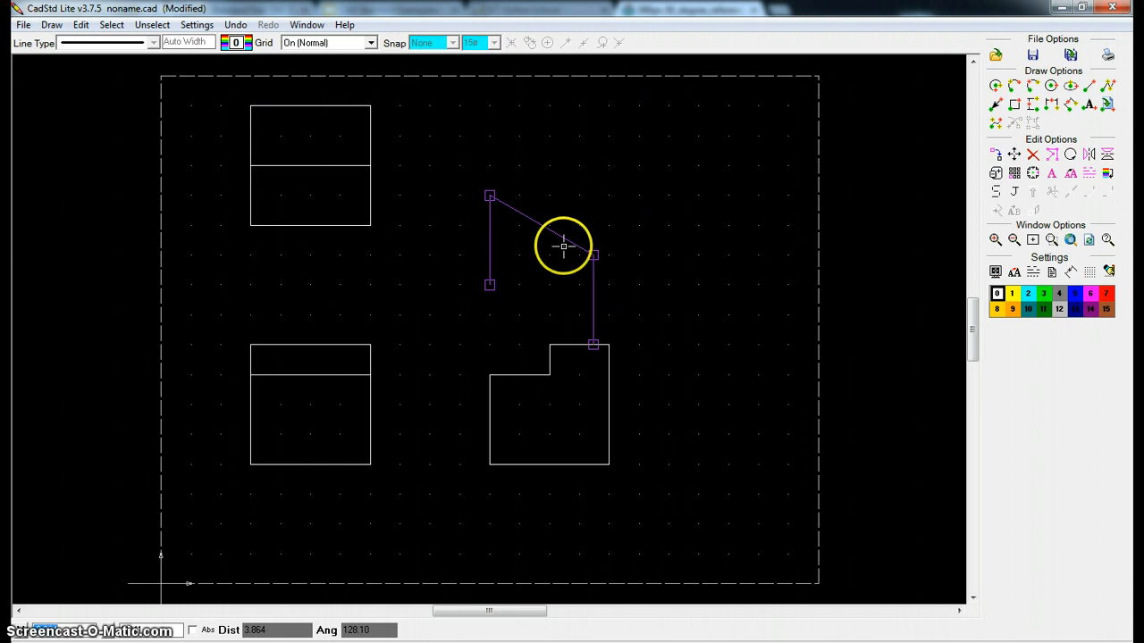
pyautogui.click(700, 268)
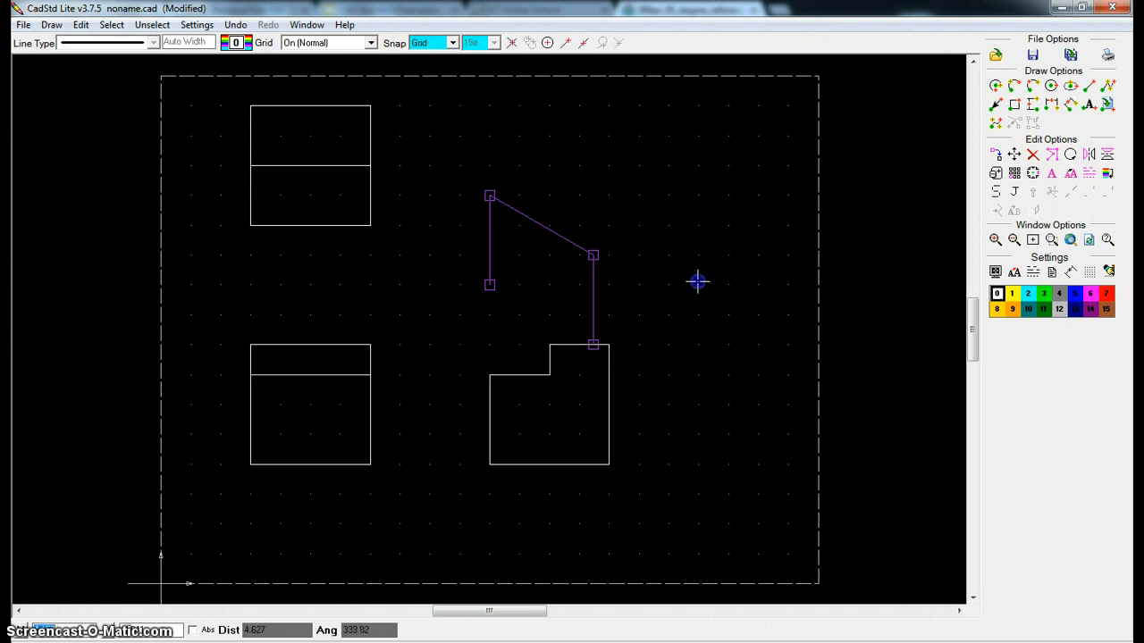
pyautogui.click(701, 226)
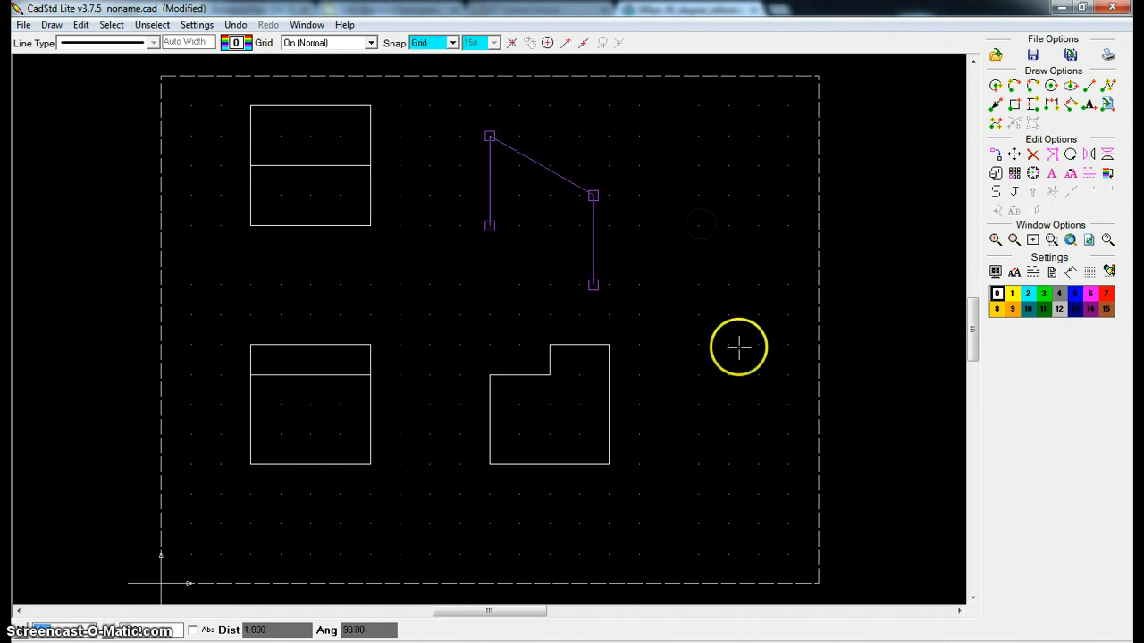
pyautogui.click(702, 226)
pyautogui.click(702, 256)
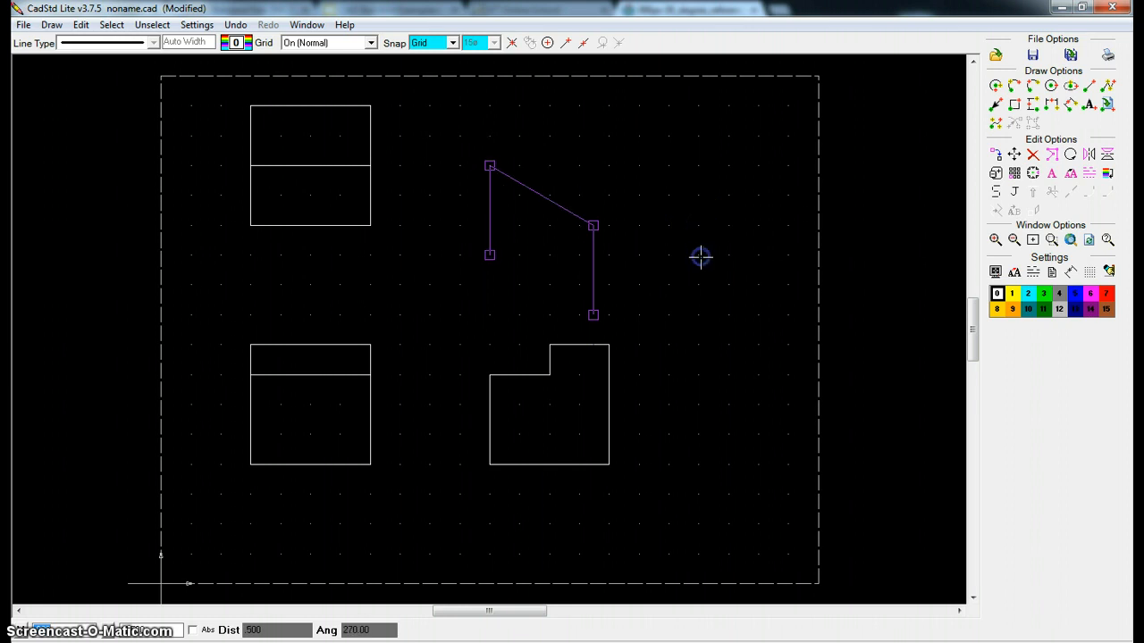
pyautogui.rightClick(721, 255)
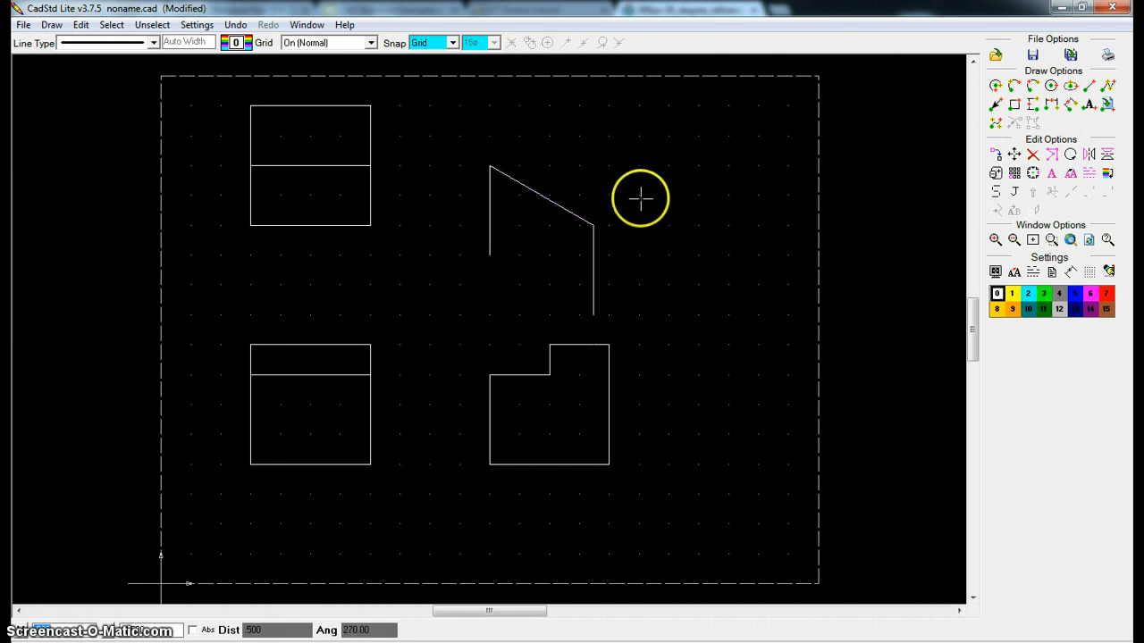
# Close the front face of the isometric view with a line joining the lower endpoints of its two vertical edges
pyautogui.click(1091, 88)
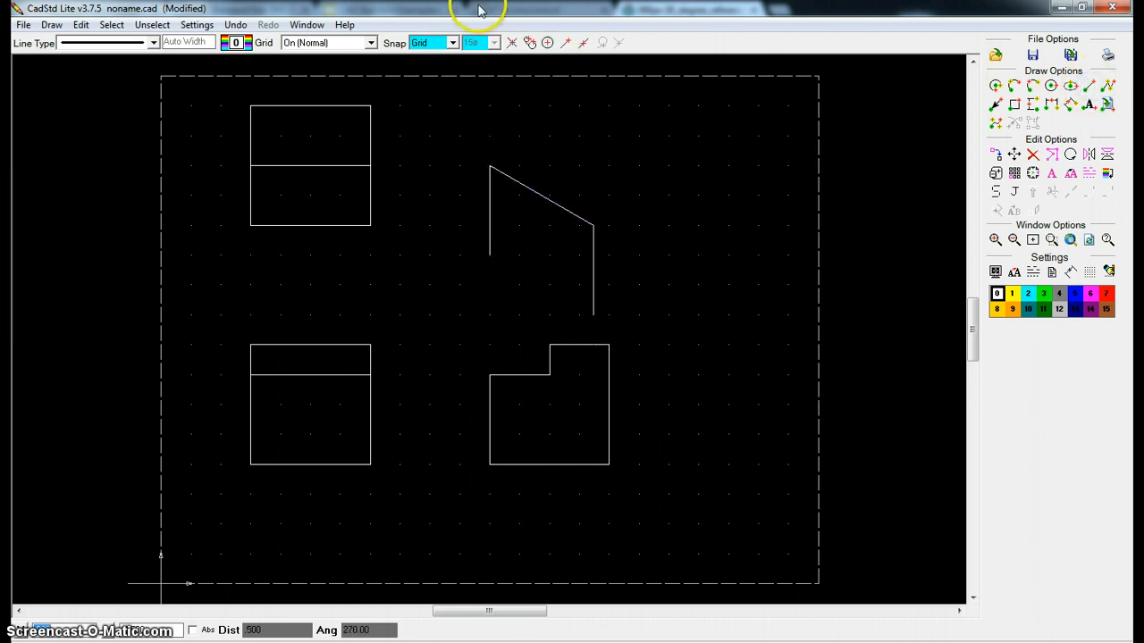
pyautogui.click(567, 44)
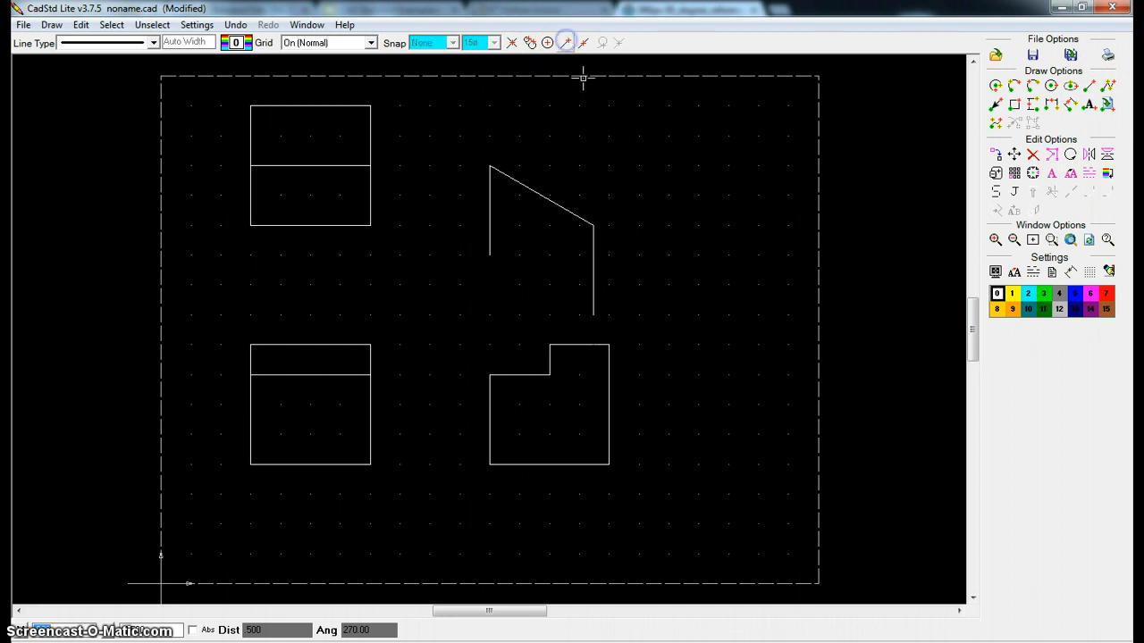
pyautogui.click(490, 237)
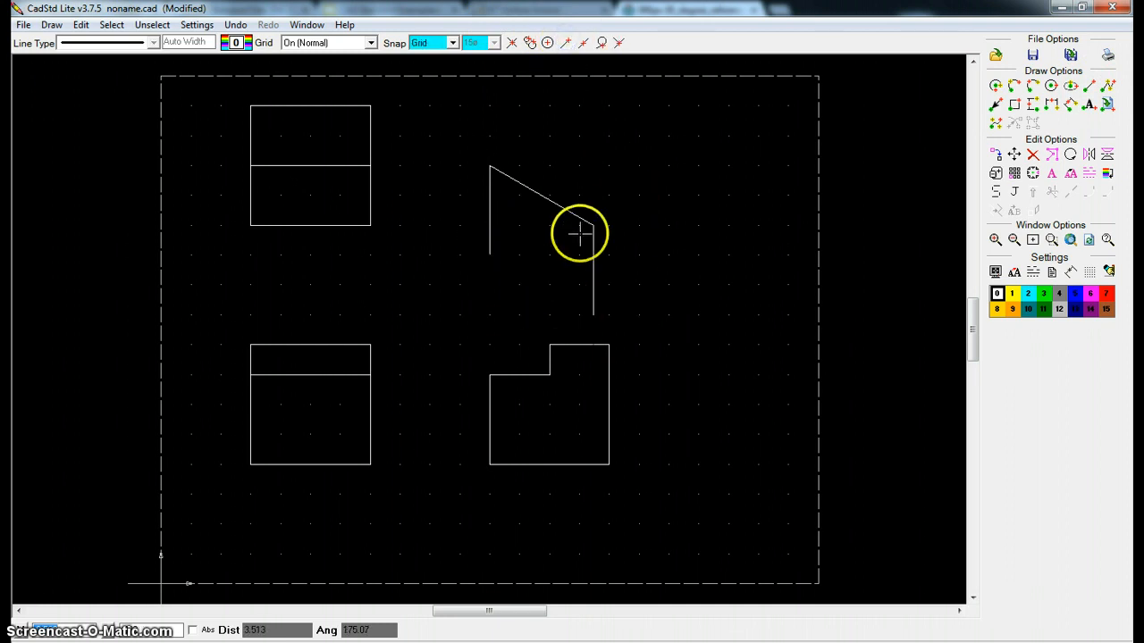
pyautogui.click(566, 43)
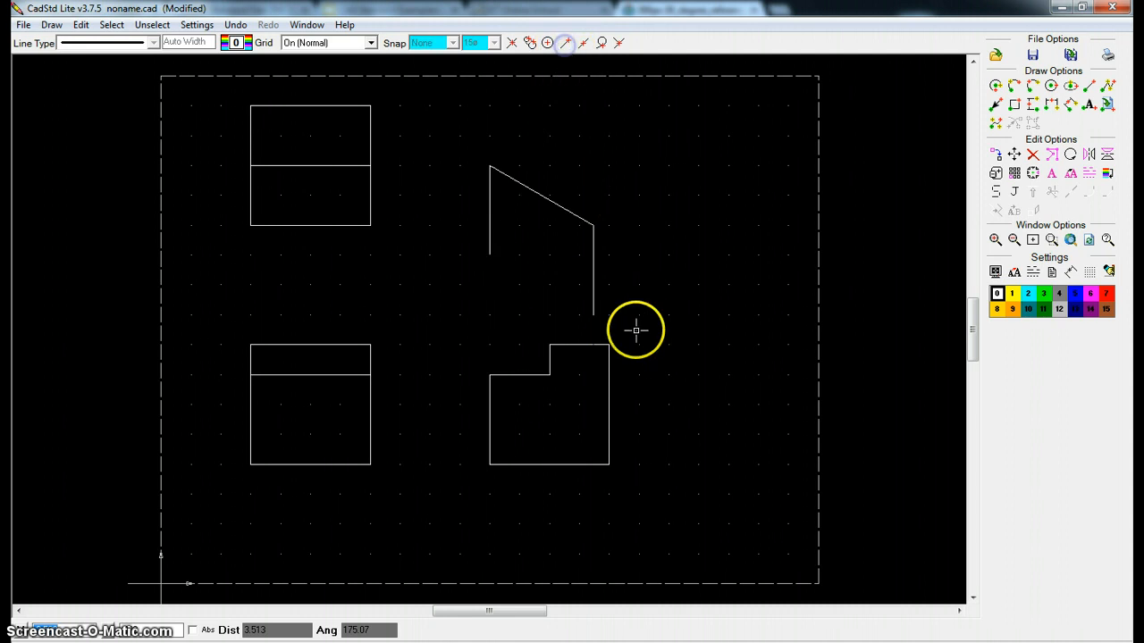
pyautogui.click(597, 304)
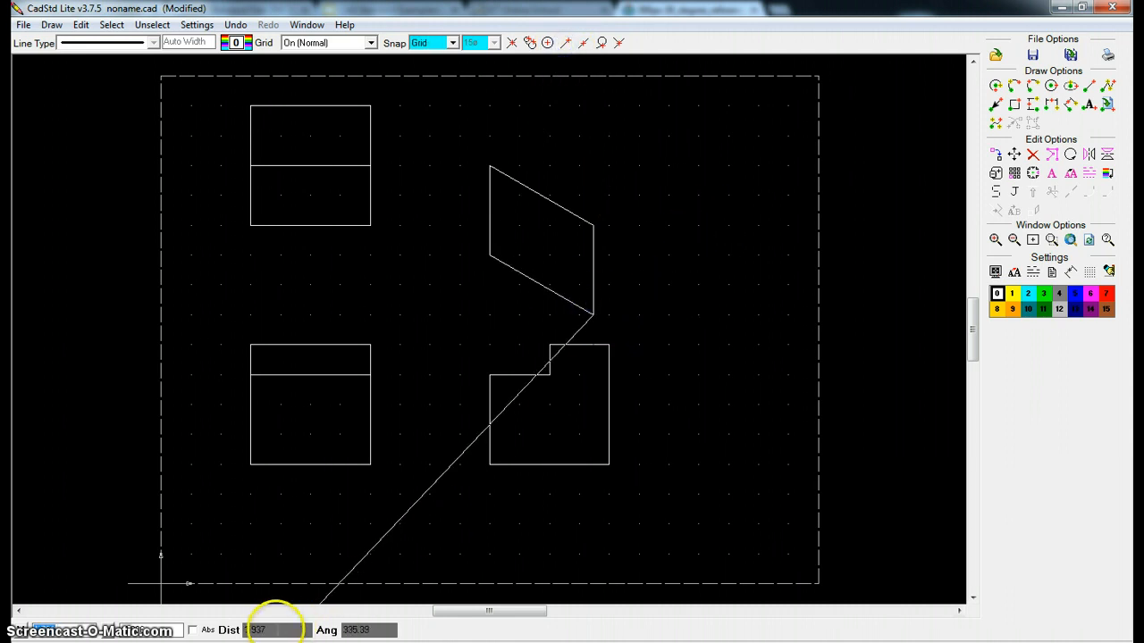
# Draw the stepped right face from the front face's lowest corner, starting with 2 at 30° and ending with 1 at -150°
pyautogui.click(275, 630)
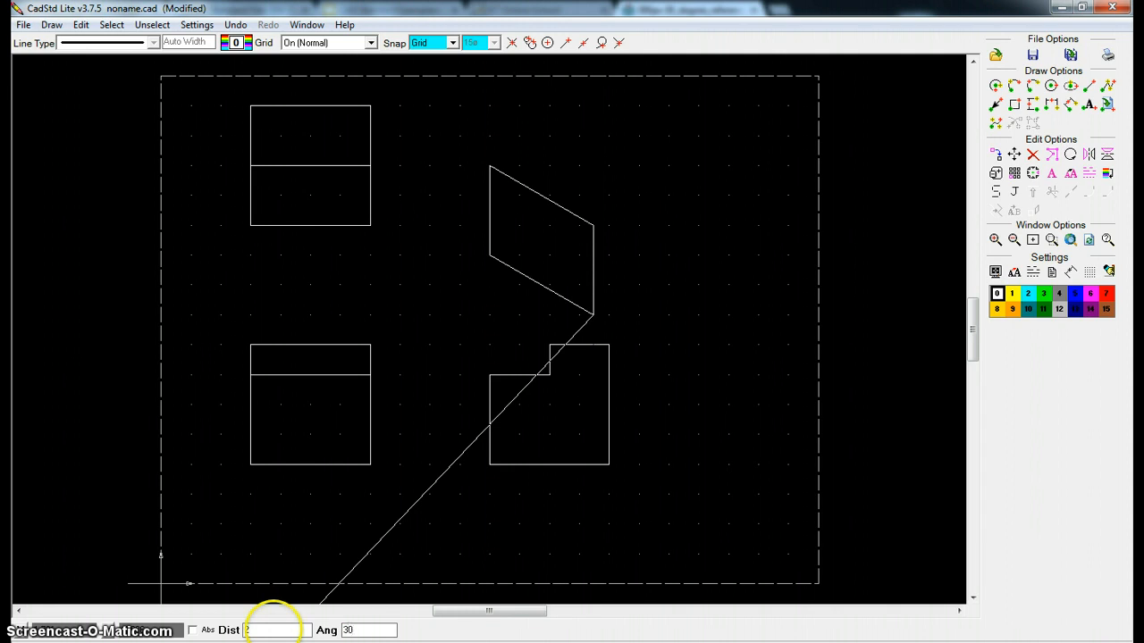
pyautogui.press('Return')
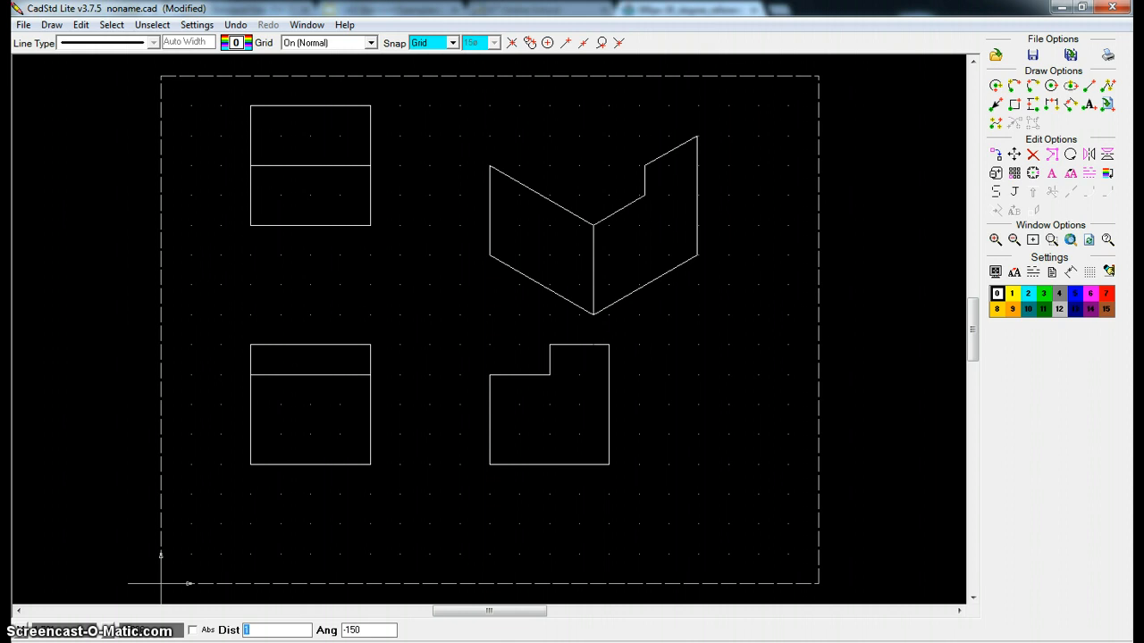
pyautogui.rightClick(726, 339)
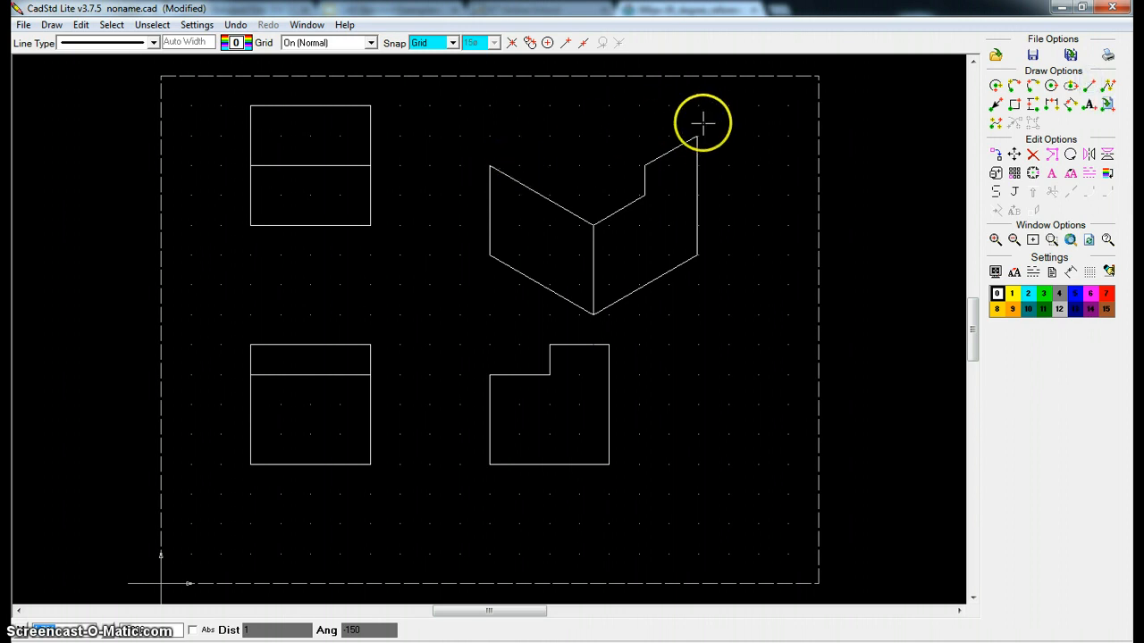
# Draw the top face's back edge from the right face's highest corner, 2 long at 150°
pyautogui.click(511, 42)
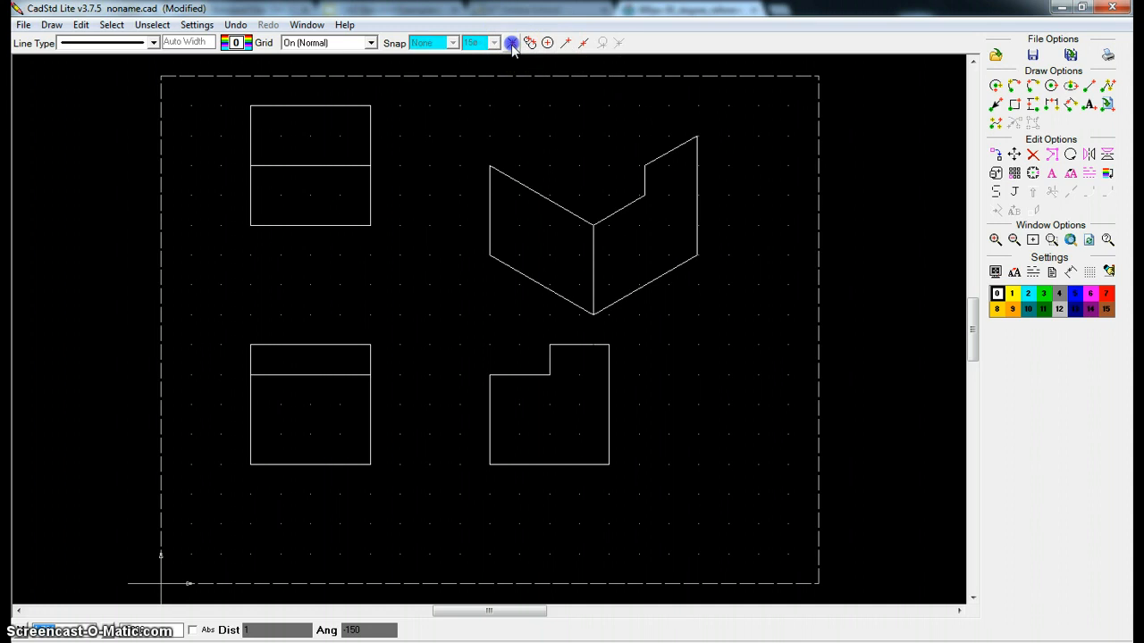
pyautogui.click(696, 153)
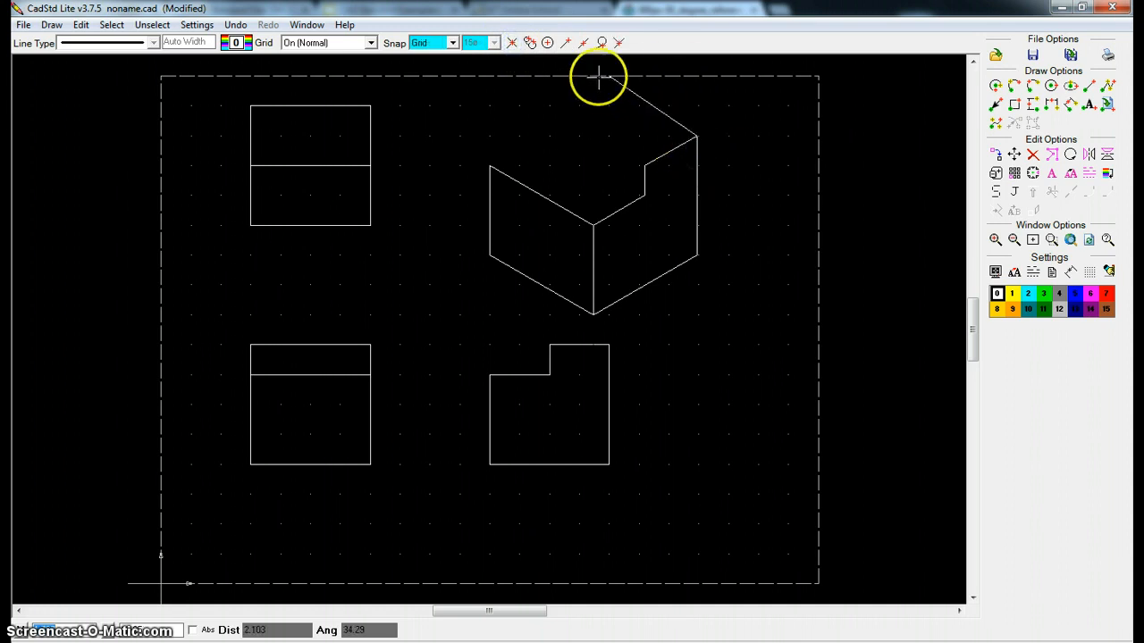
pyautogui.click(279, 631)
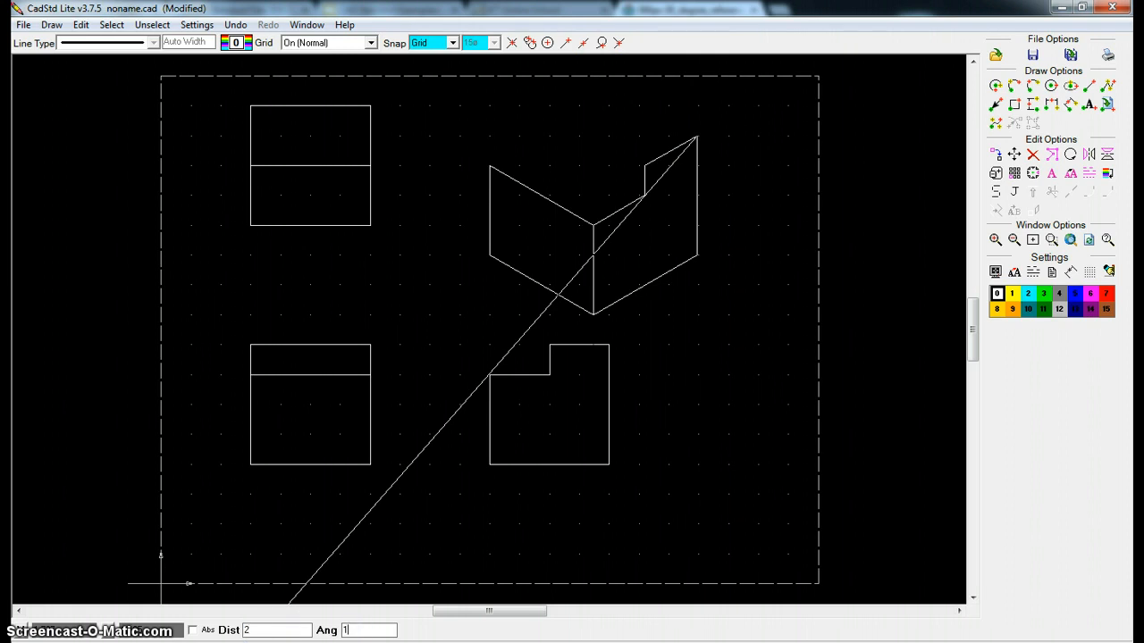
pyautogui.press('Return')
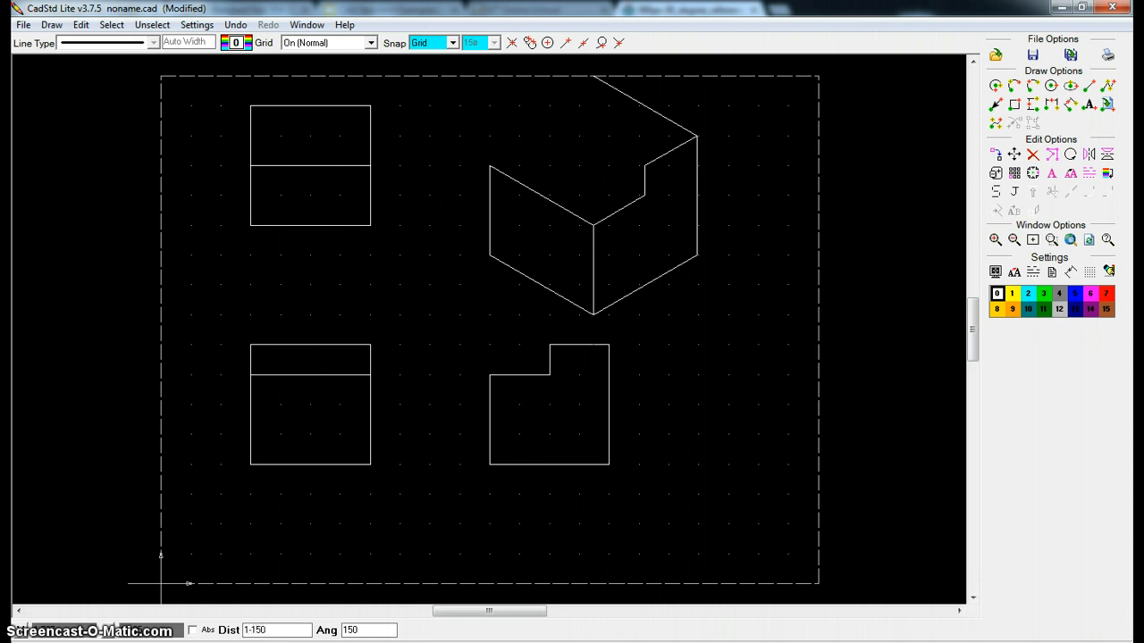
# Continue the top face outline with a line 1 long at -150°
pyautogui.click(280, 632)
pyautogui.moveTo(250, 634); pyautogui.dragTo(201, 638)
pyautogui.doubleClick(270, 631)
pyautogui.moveTo(270, 631)
pyautogui.mouseDown()
pyautogui.moveTo(246, 631)
pyautogui.moveTo(281, 631)
pyautogui.mouseUp()
pyautogui.write('1')
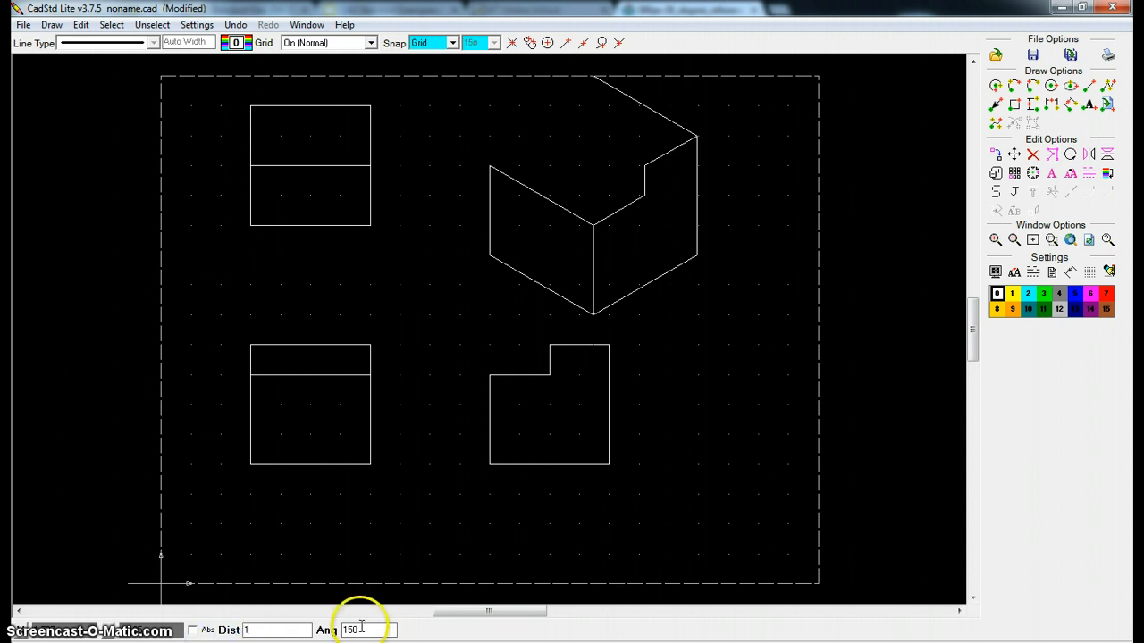
pyautogui.moveTo(363, 631); pyautogui.dragTo(323, 630)
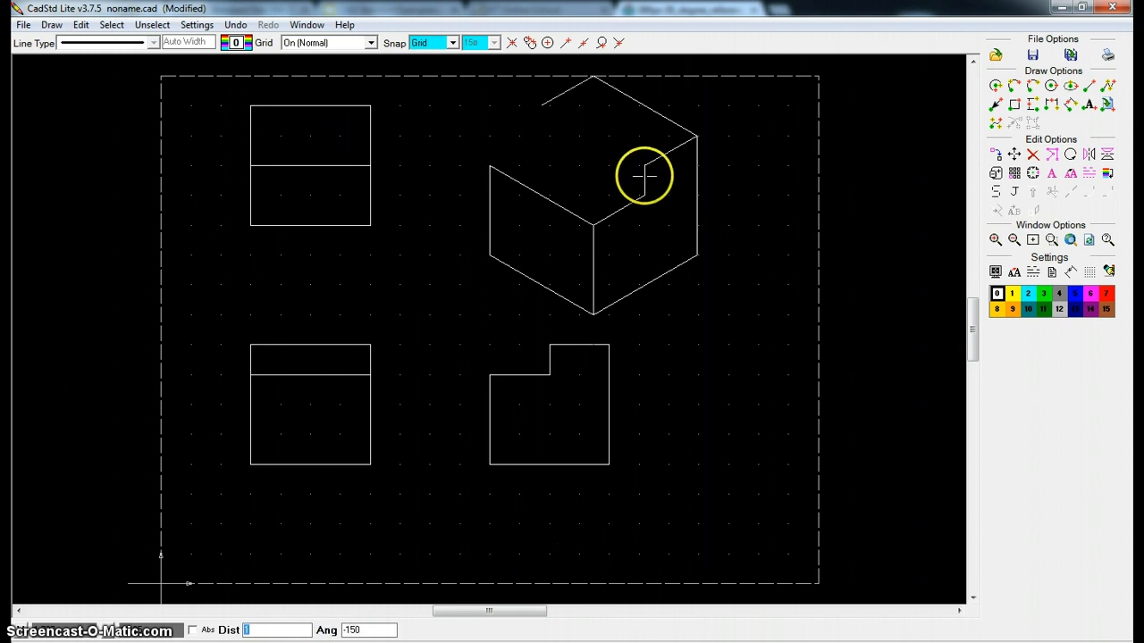
# Close the upper top face by connecting the open line end to the upper corner of the step
pyautogui.click(527, 44)
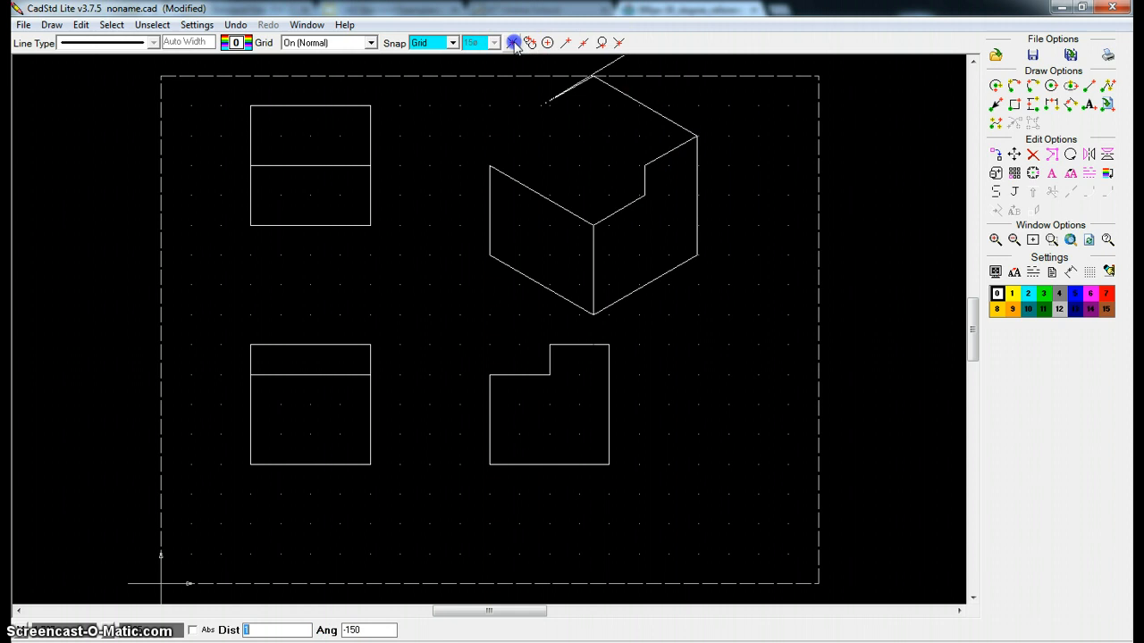
pyautogui.click(653, 170)
pyautogui.click(645, 179)
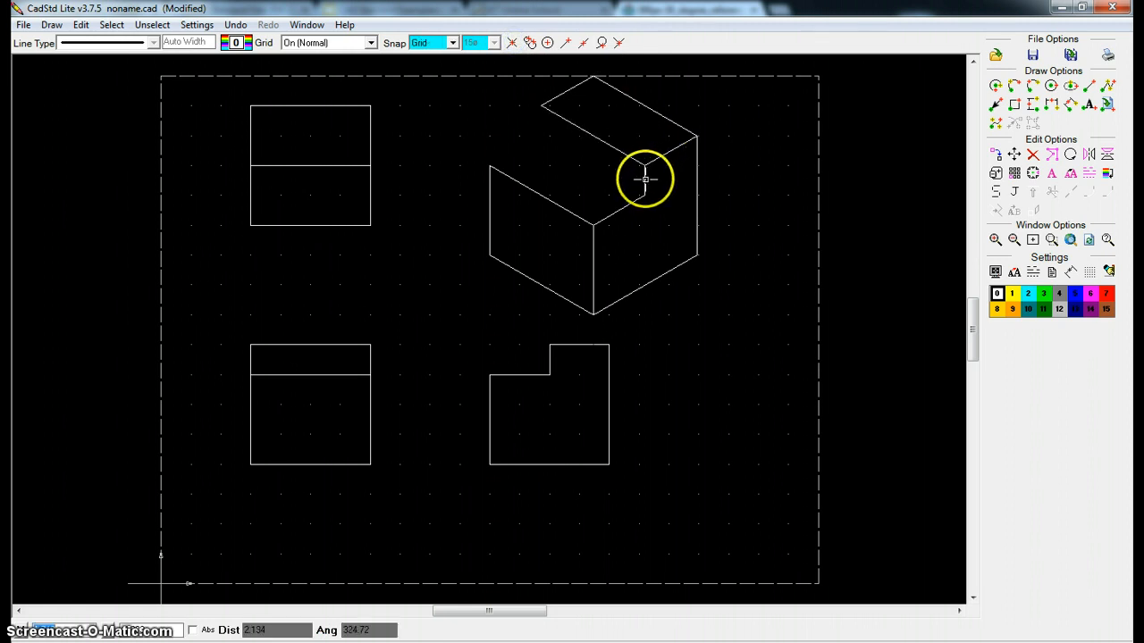
pyautogui.rightClick(688, 233)
pyautogui.rightClick(781, 162)
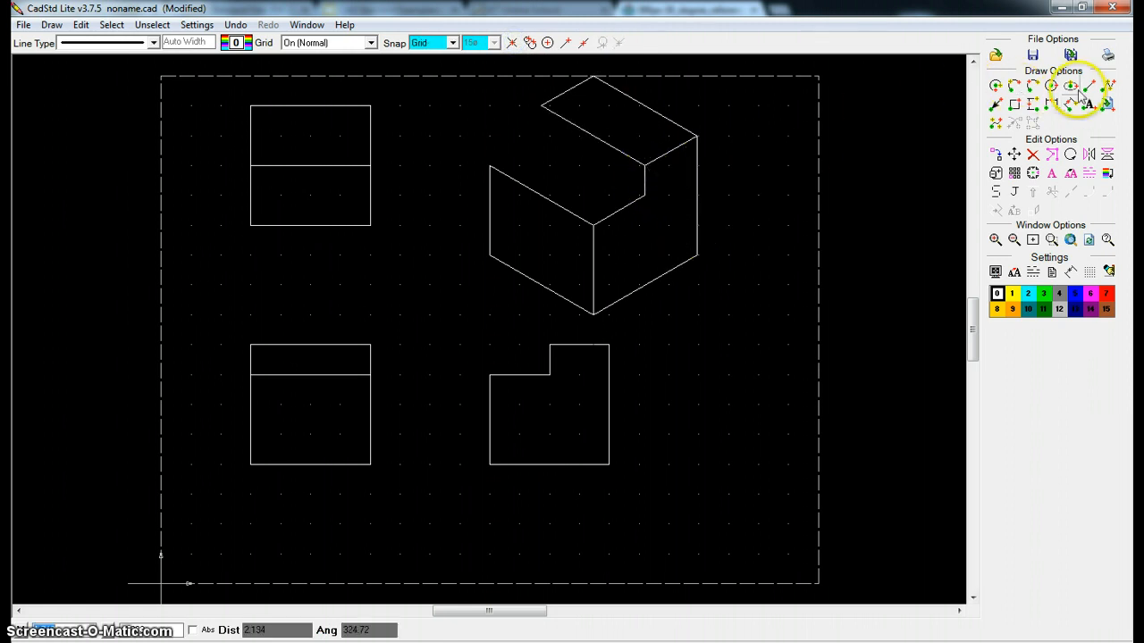
# Draw the step's far vertical edge from the top face's leftmost corner, 0.5 long at -90°
pyautogui.click(1088, 88)
pyautogui.click(511, 43)
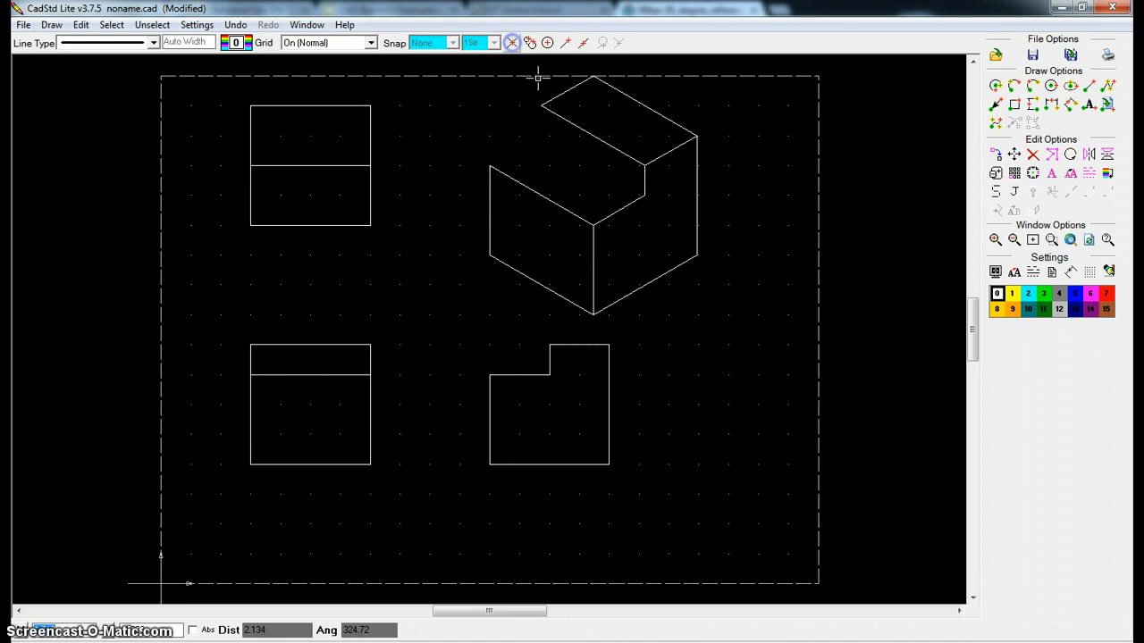
pyautogui.click(556, 97)
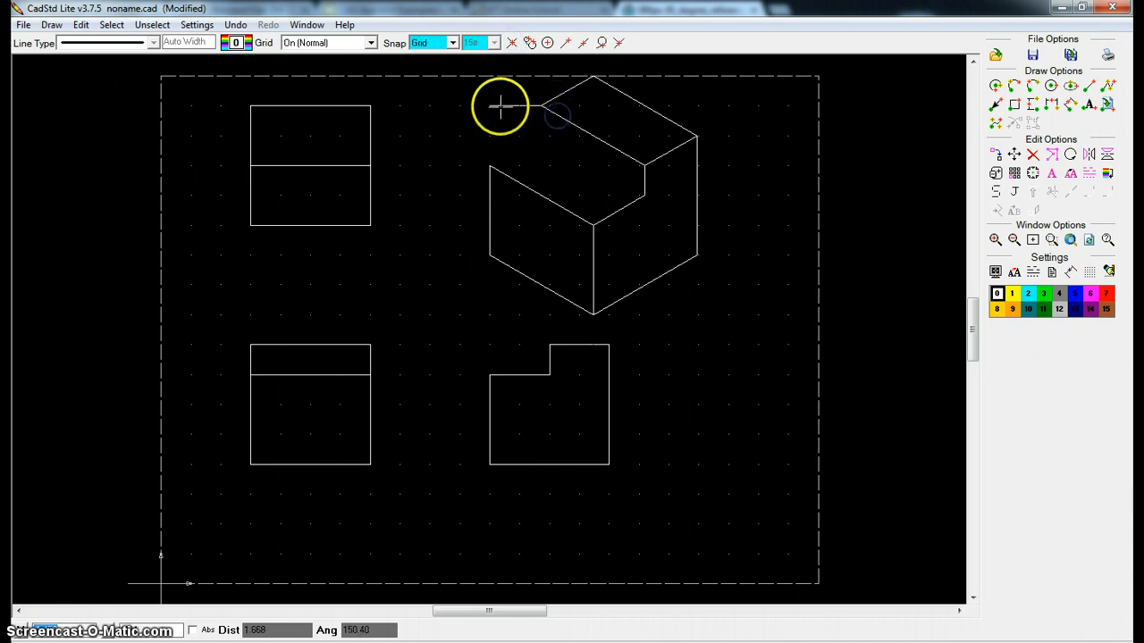
pyautogui.click(267, 630)
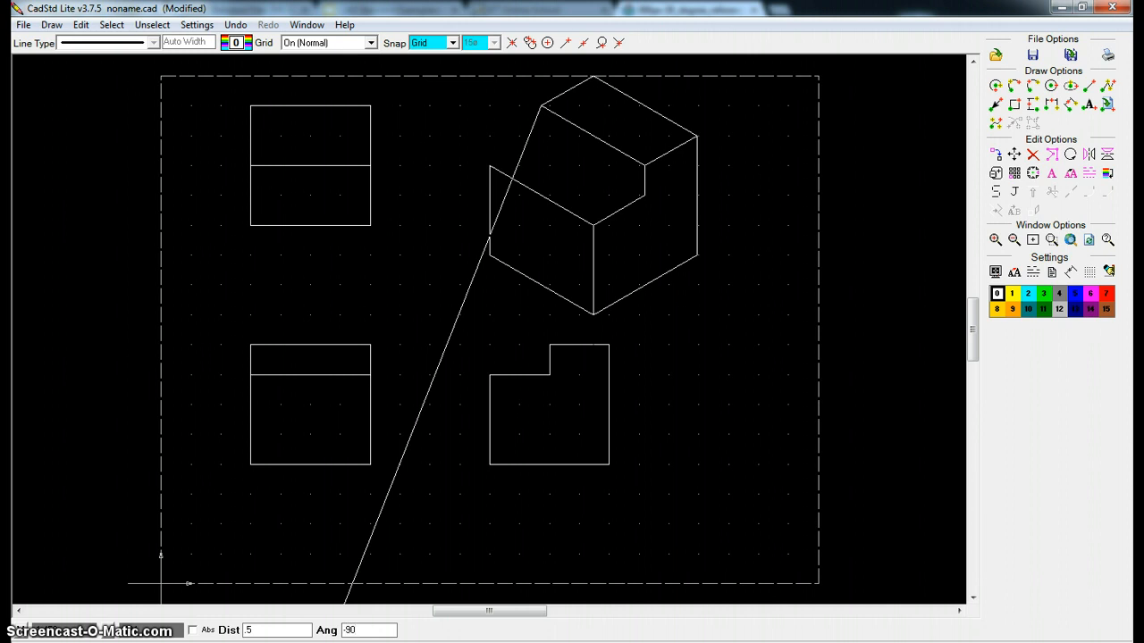
pyautogui.press('Return')
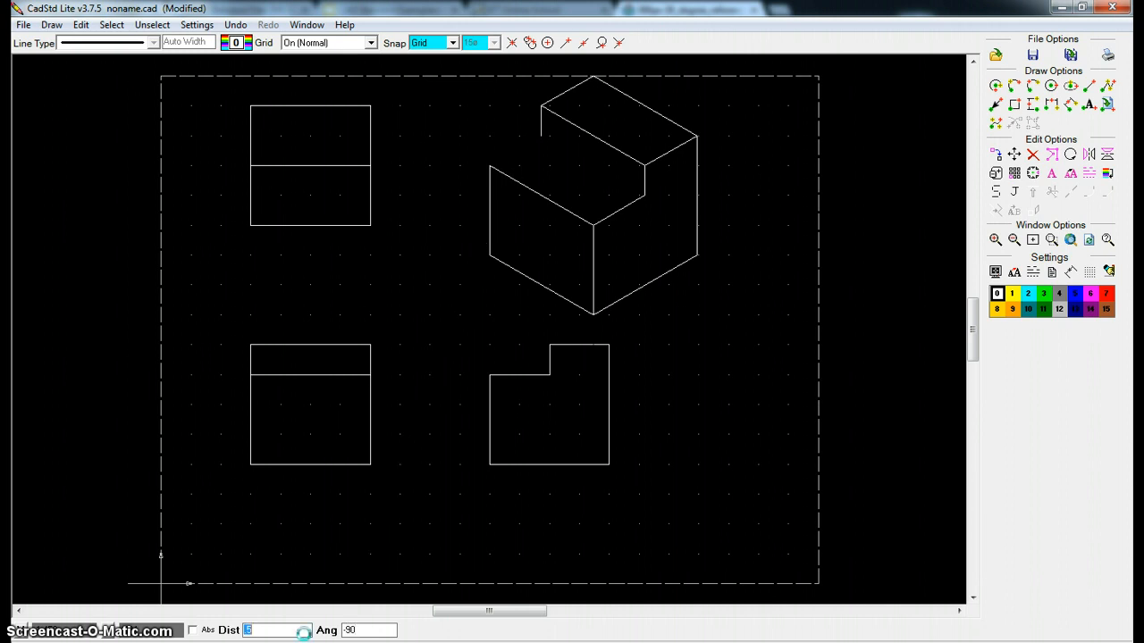
# Connect the step's two lower inner corners and draw the lower surface's far edge to the front face's upper-left corner
pyautogui.click(512, 44)
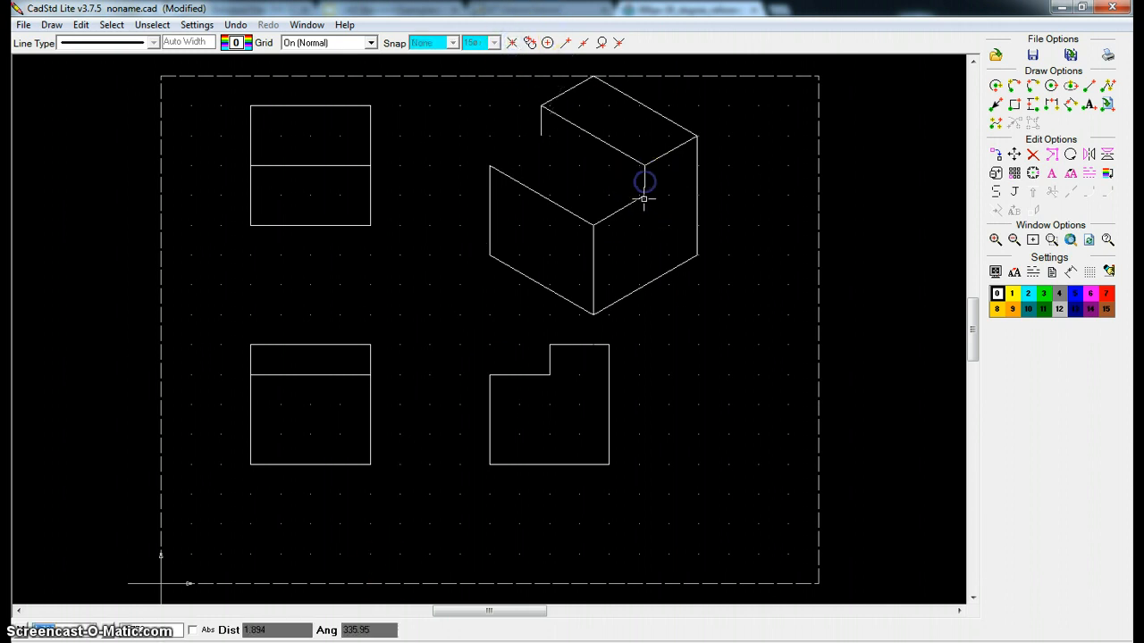
pyautogui.click(638, 198)
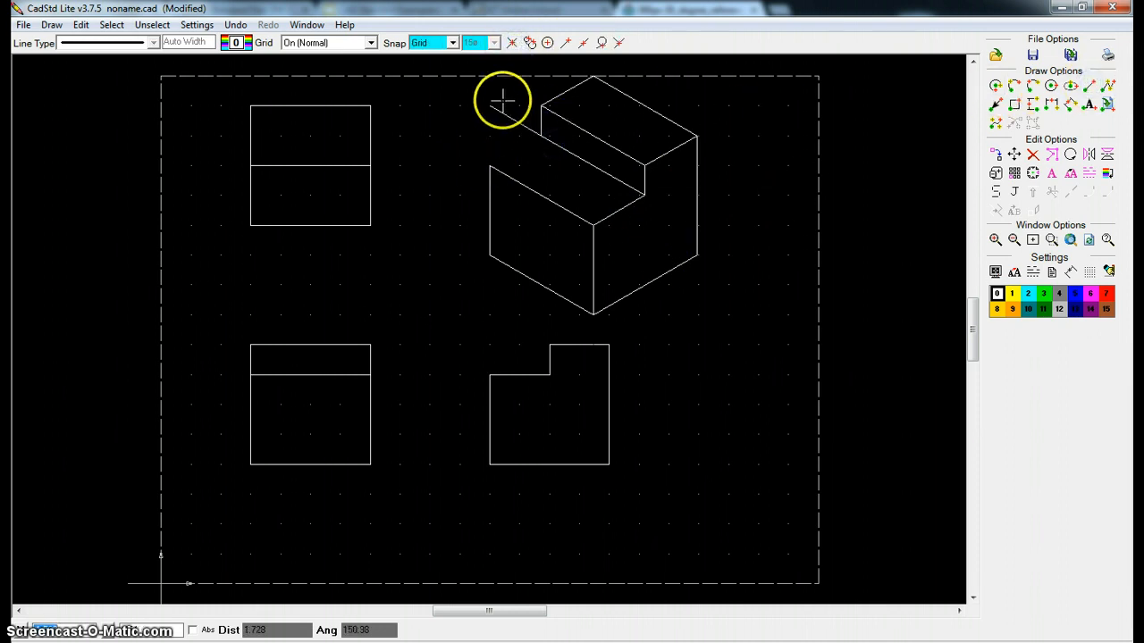
pyautogui.click(512, 43)
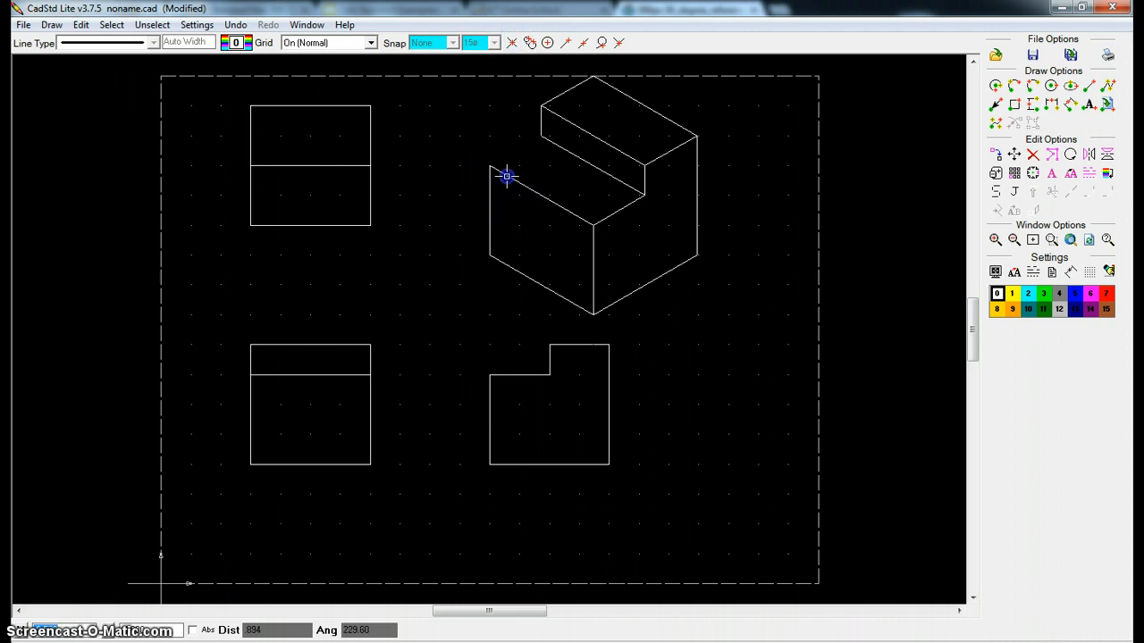